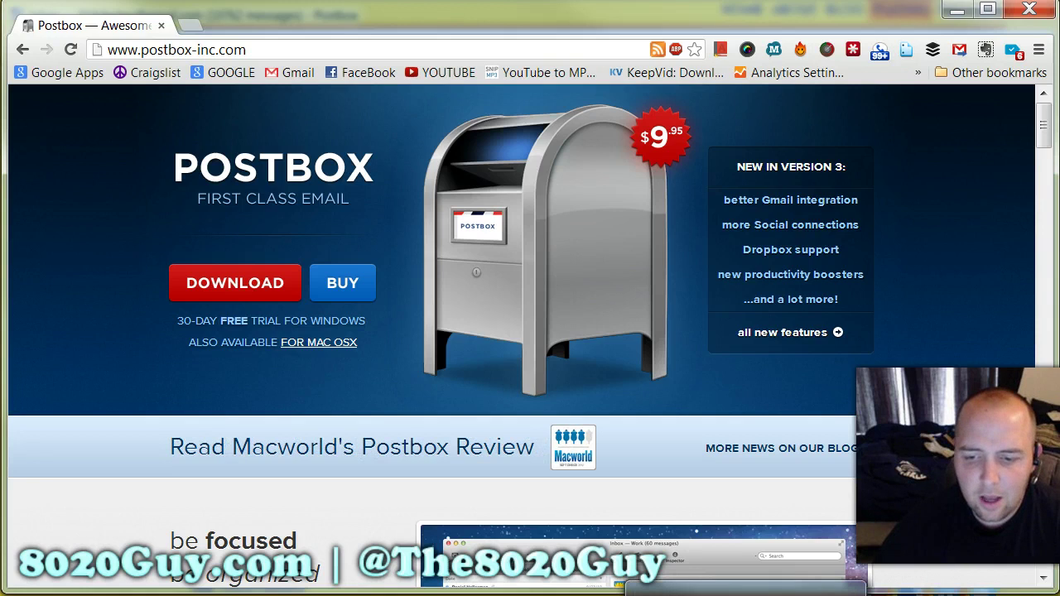
# Switch to Postbox and start a new email message, keeping its compose window unmaximized over the inbox.
pyautogui.hotkey('alt', 'Tab')
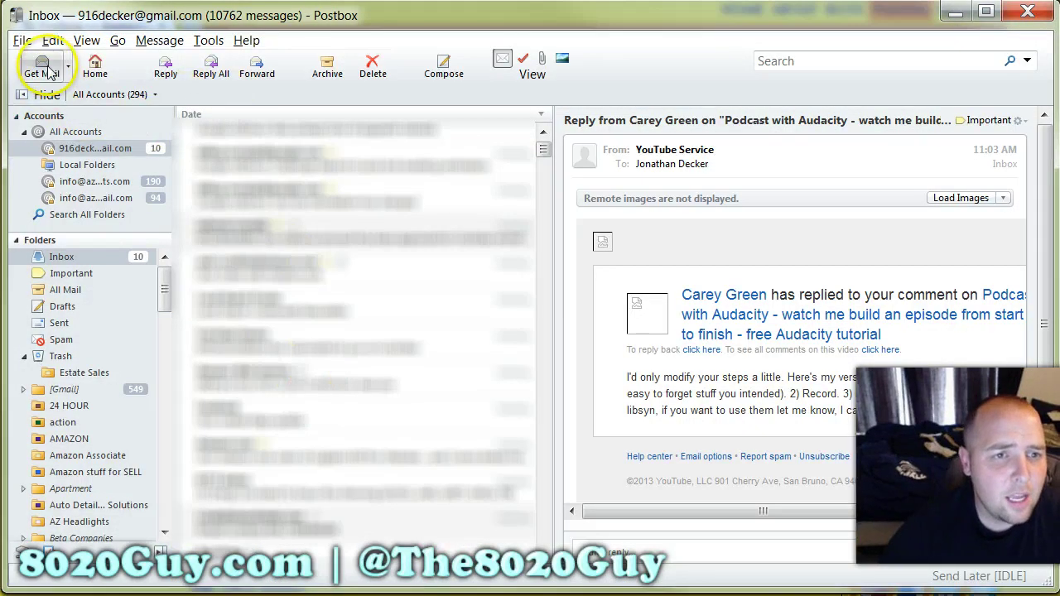
pyautogui.click(439, 65)
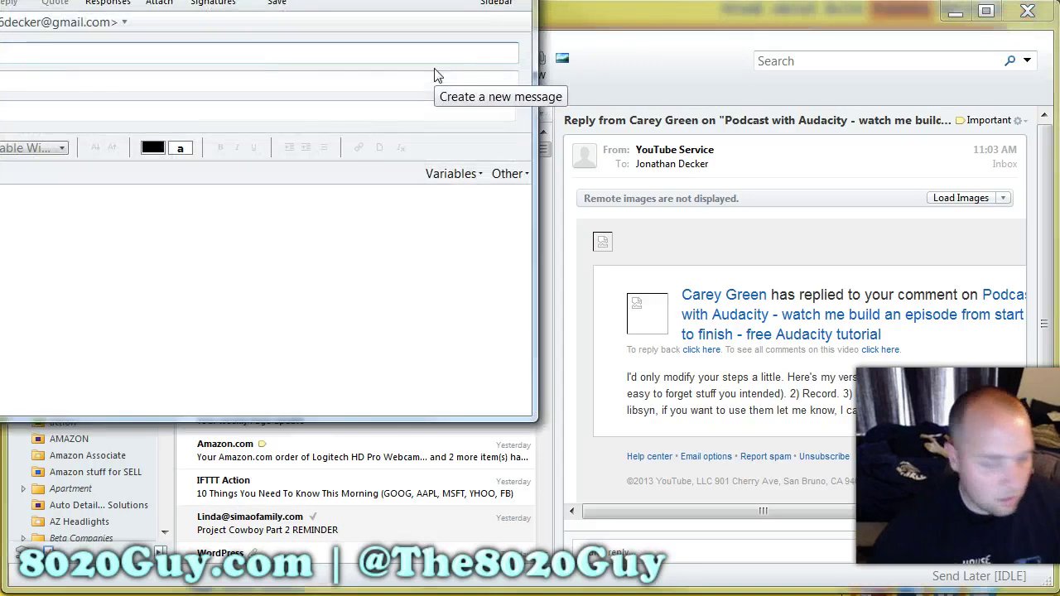
pyautogui.click(383, 81)
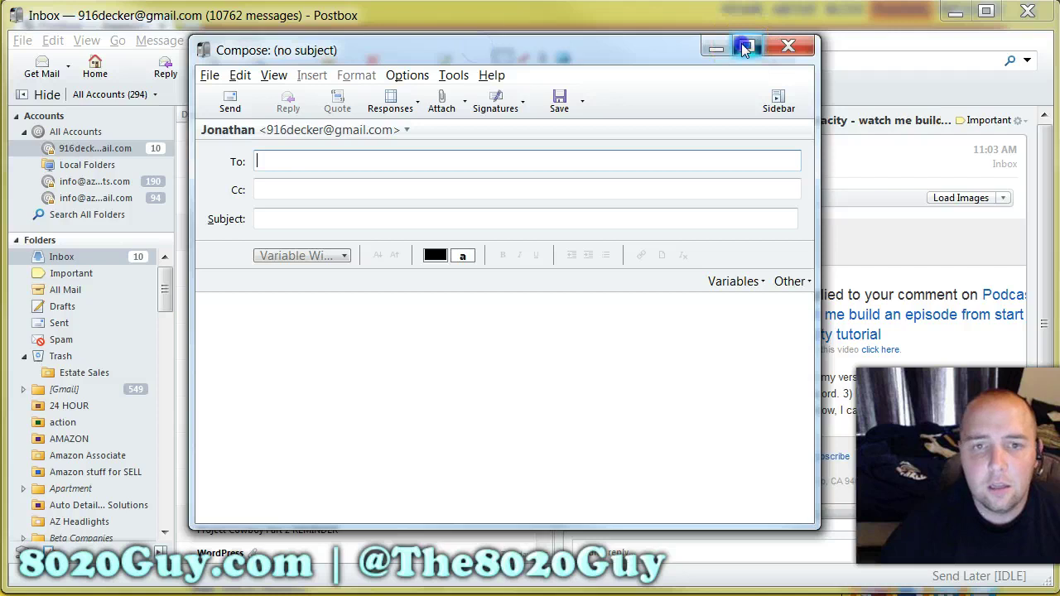
pyautogui.click(742, 45)
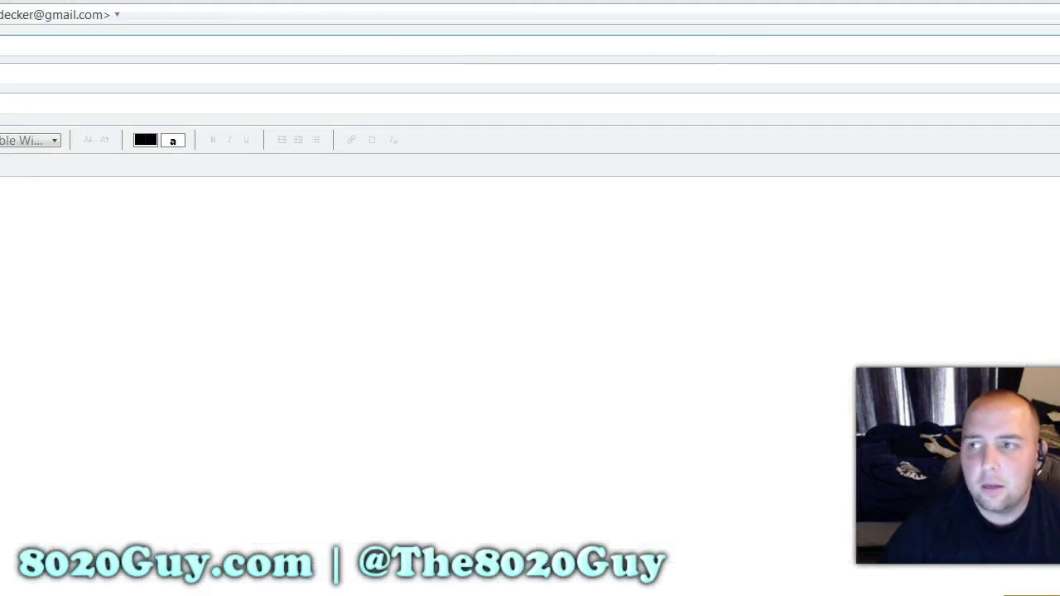
pyautogui.doubleClick(639, 47)
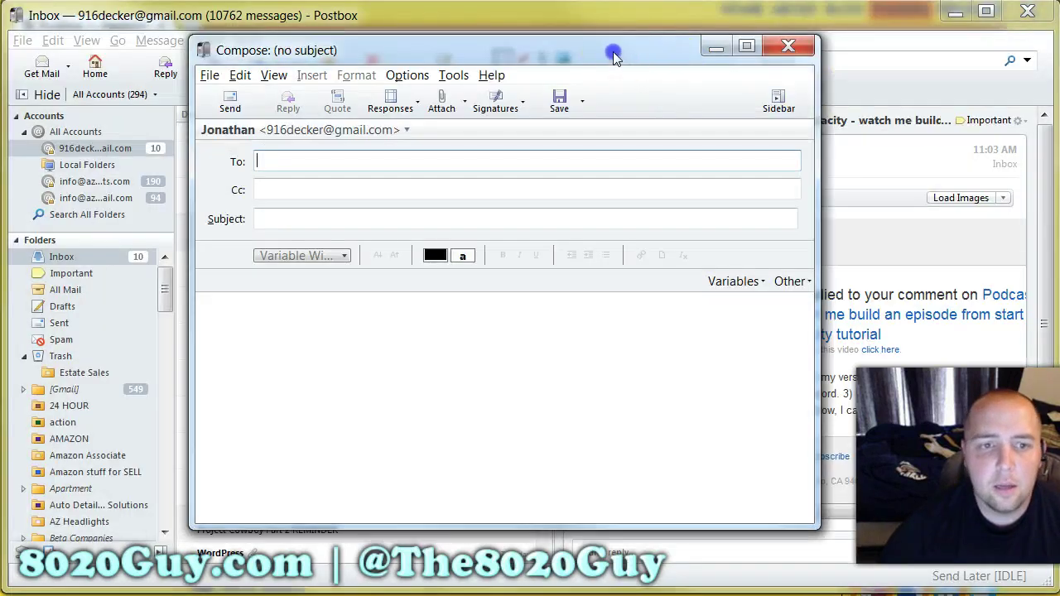
pyautogui.moveTo(615, 57); pyautogui.dragTo(702, 87)
pyautogui.moveTo(431, 85); pyautogui.dragTo(340, 83)
# Enter the test recipient's e-mail address, the subject "test" and the body text "test".
pyautogui.click(285, 182)
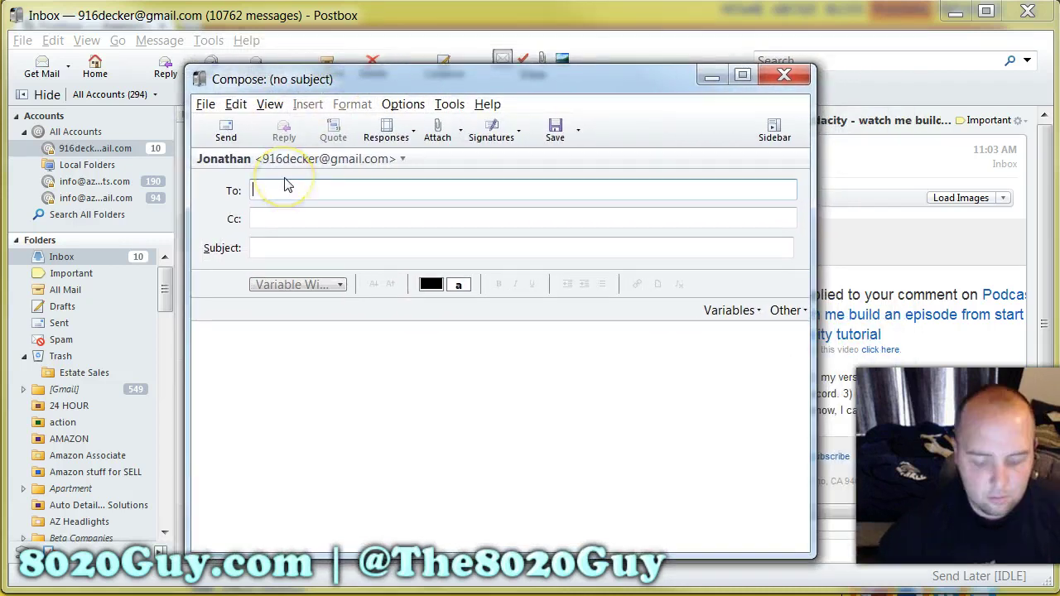
pyautogui.write('testing')
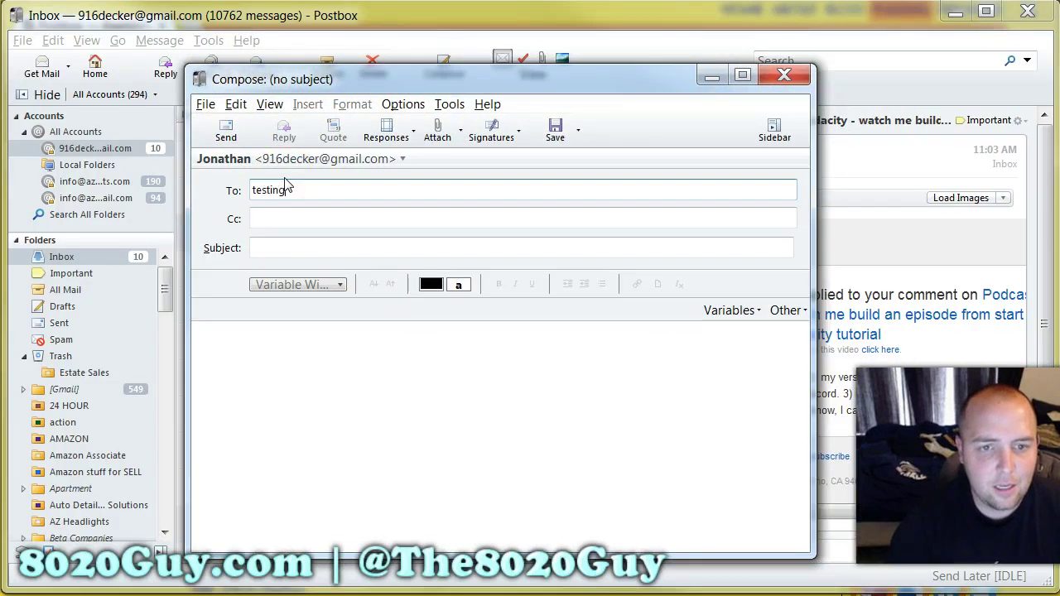
pyautogui.write('@te')
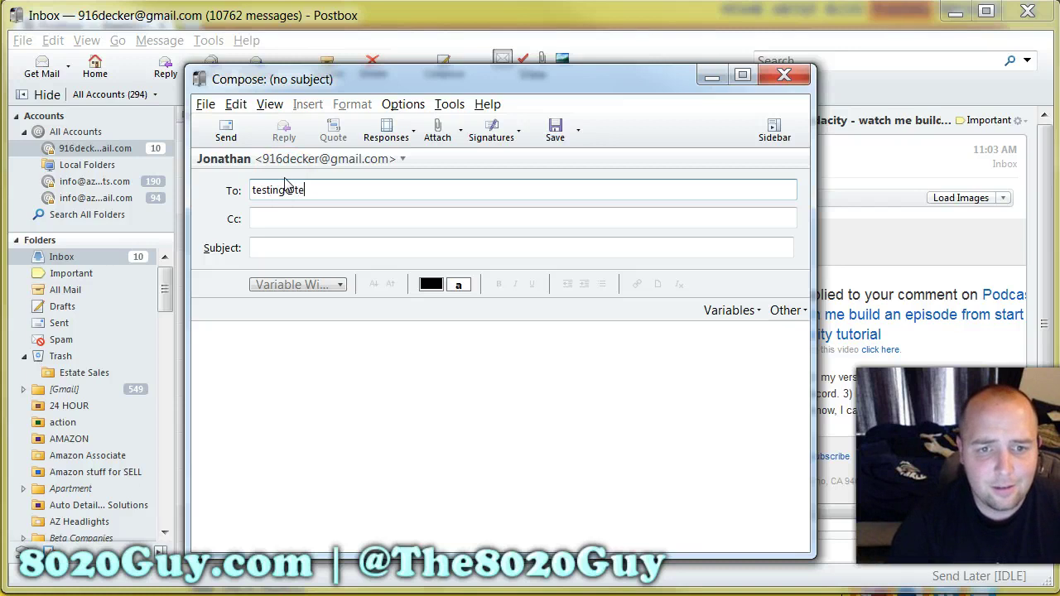
pyautogui.write('st.com')
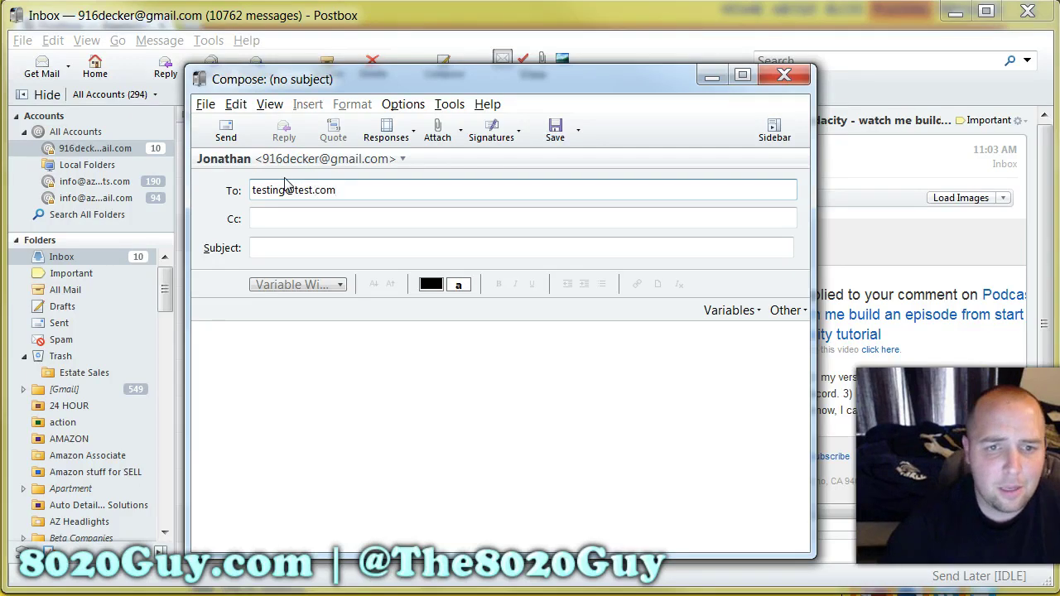
pyautogui.click(293, 247)
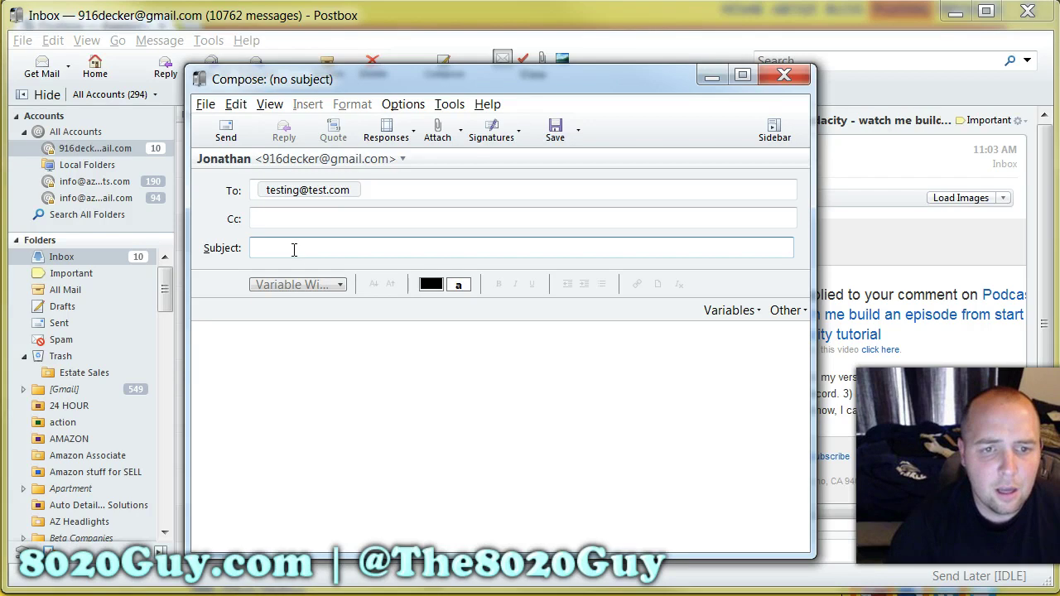
pyautogui.write('test')
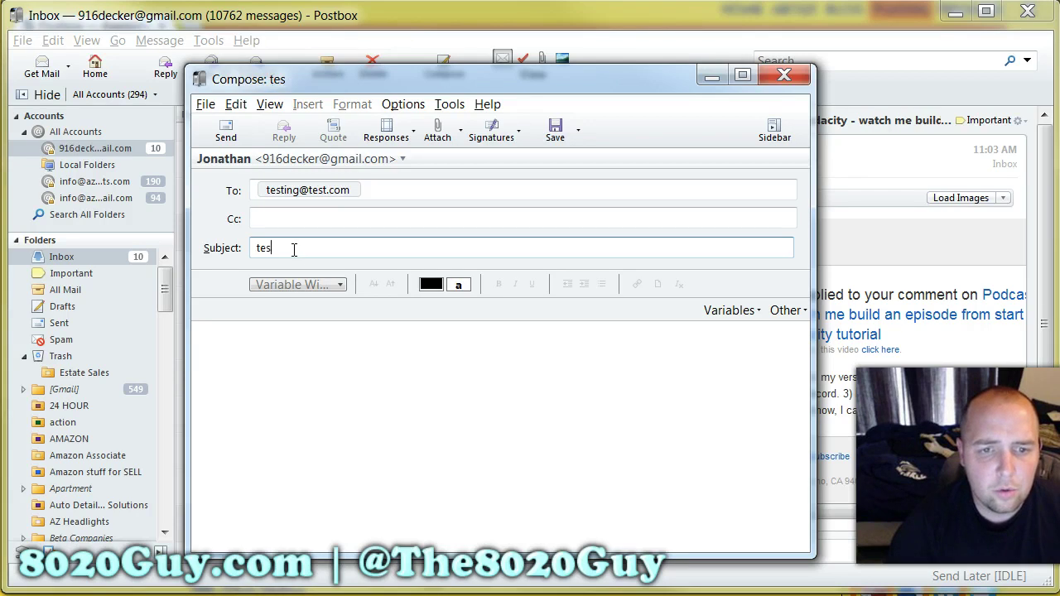
pyautogui.press('Tab')
pyautogui.write('test')
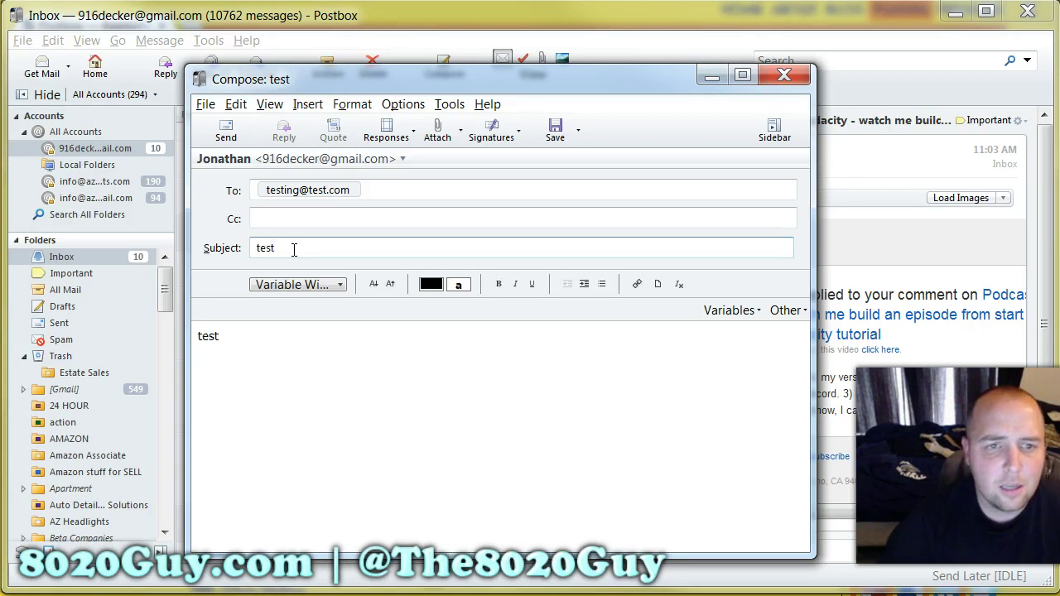
# Examine the Send Later scheduling options, trying daily, weekly, monthly and yearly recurrence, and leave without scheduling the message.
pyautogui.click(217, 106)
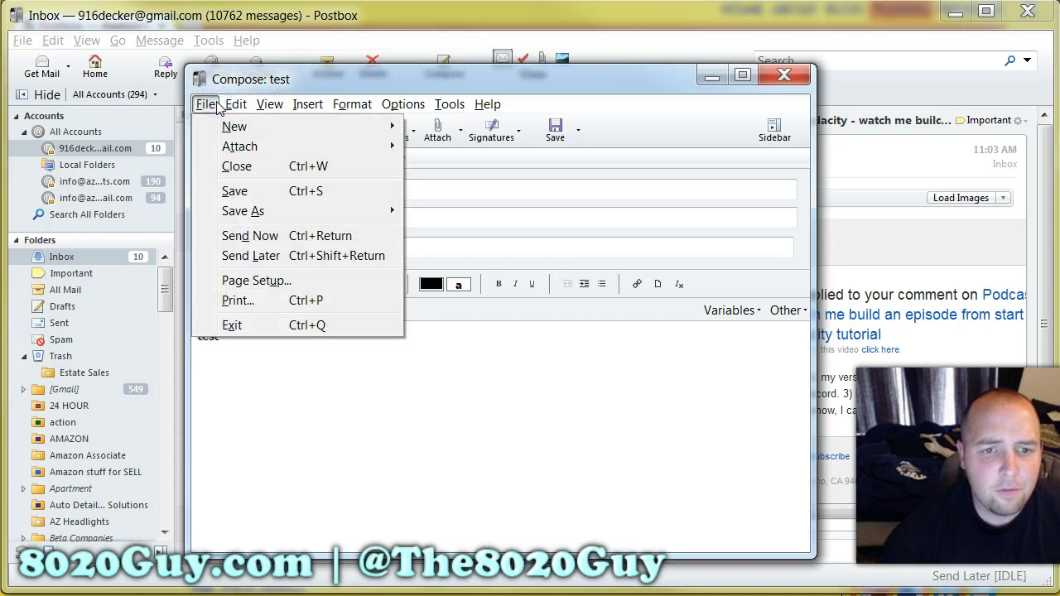
pyautogui.click(264, 256)
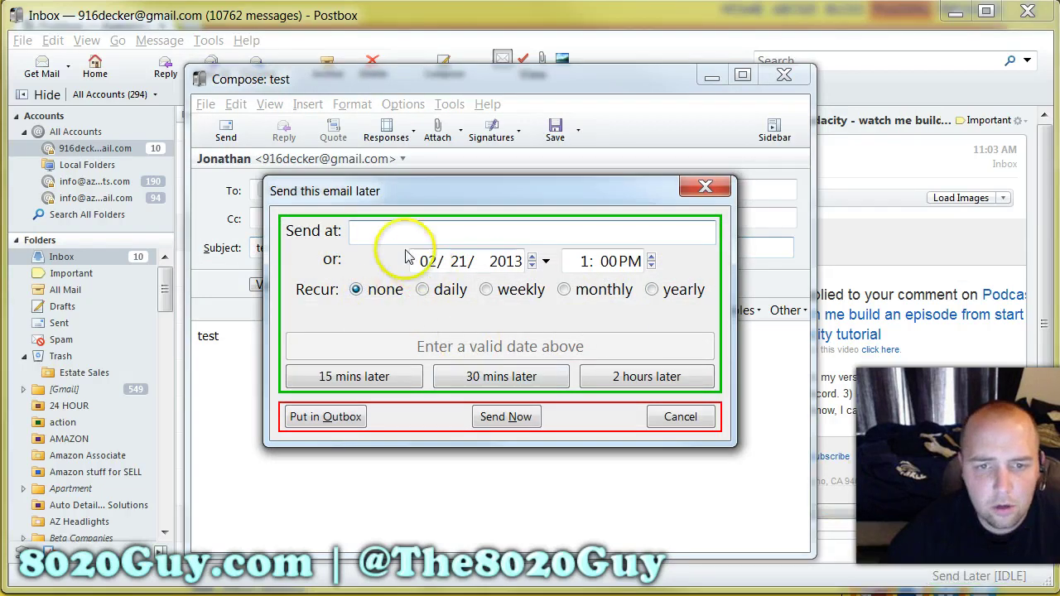
pyautogui.click(437, 296)
pyautogui.click(485, 290)
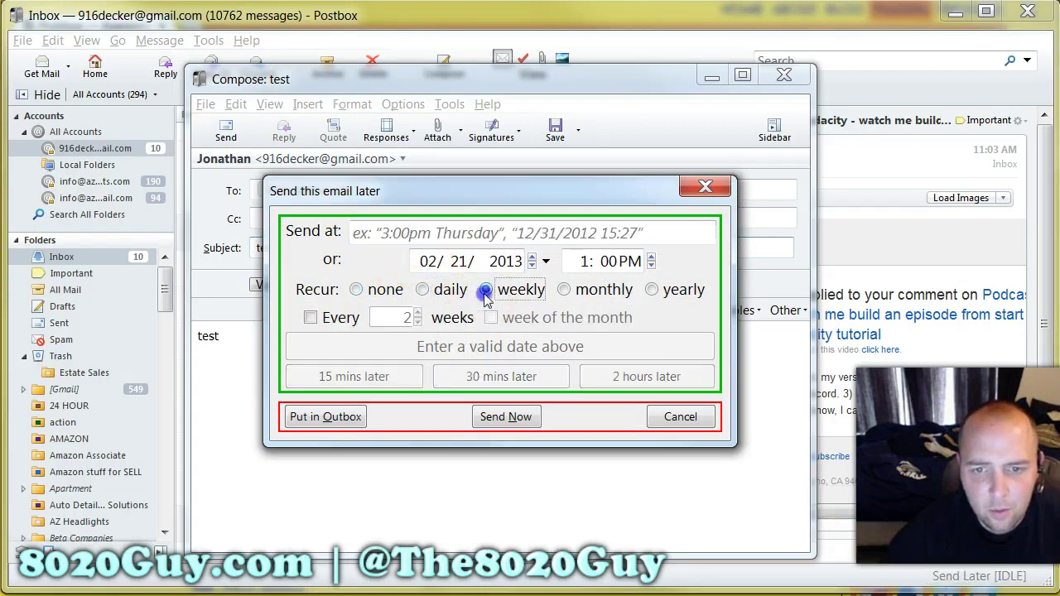
pyautogui.click(562, 290)
pyautogui.click(652, 291)
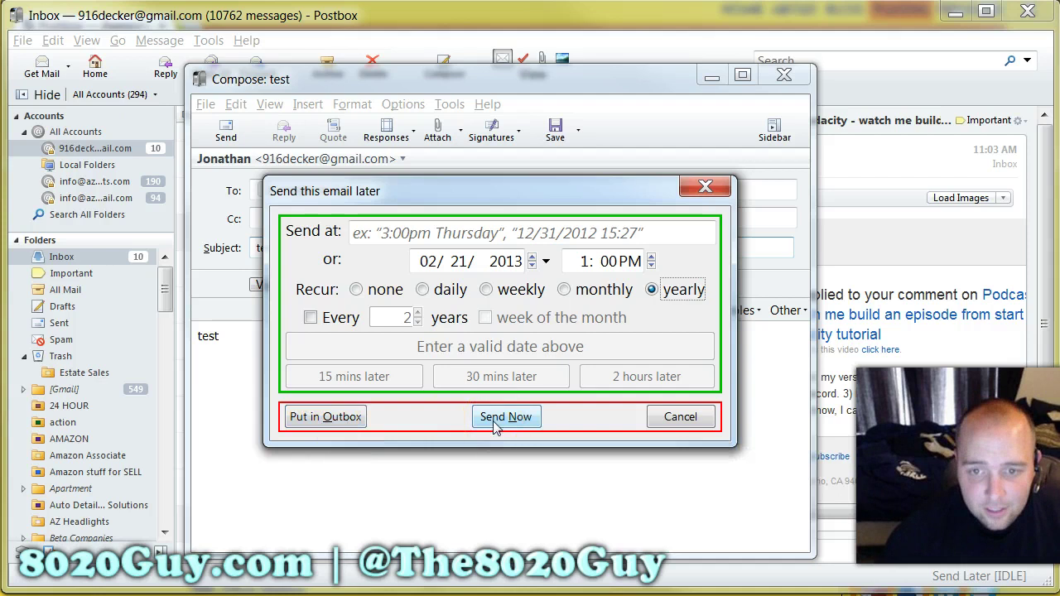
pyautogui.click(702, 188)
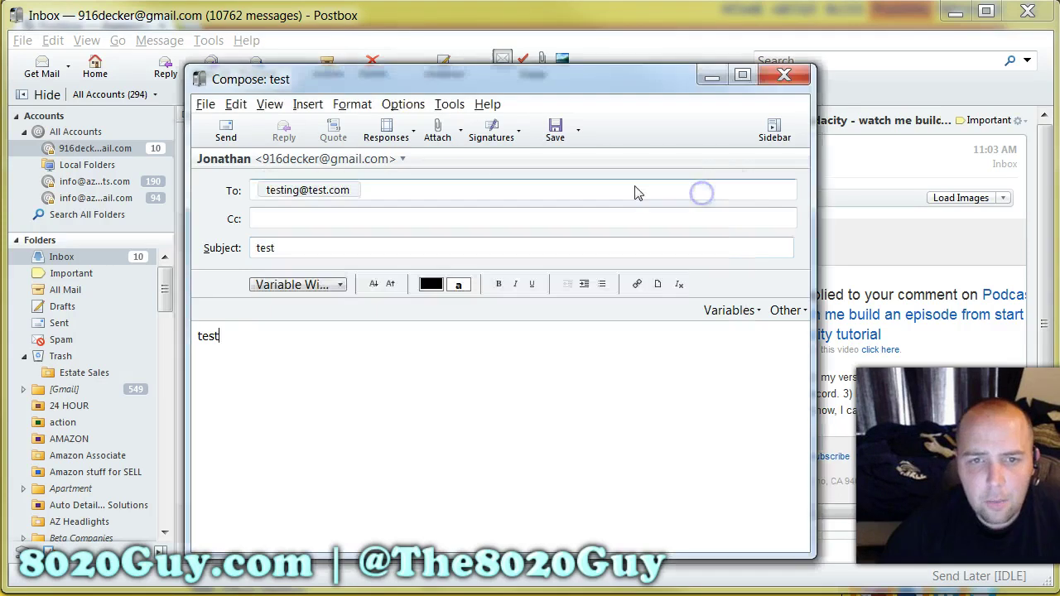
pyautogui.click(447, 108)
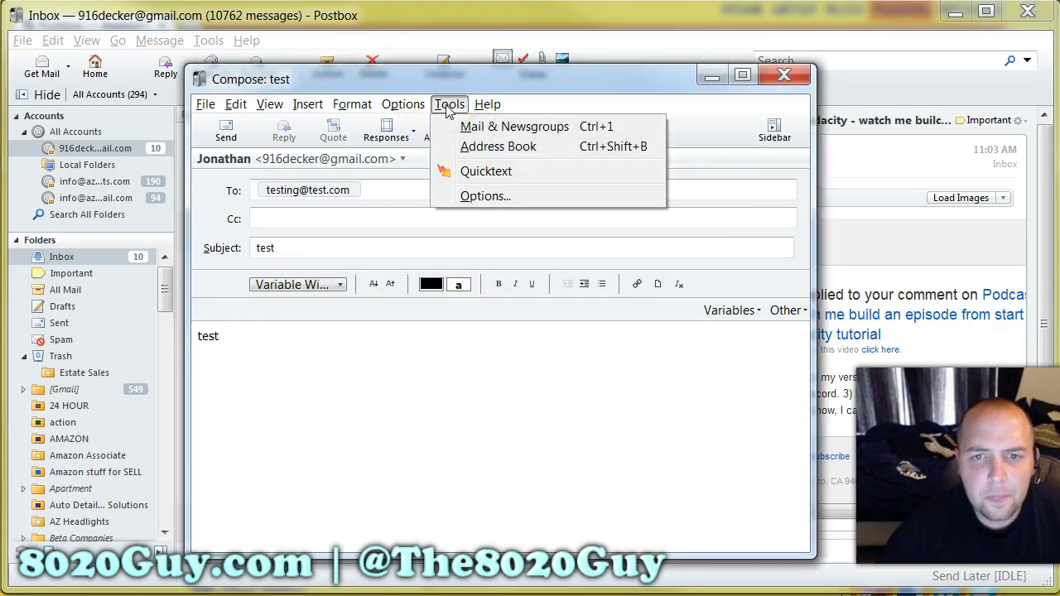
pyautogui.click(421, 108)
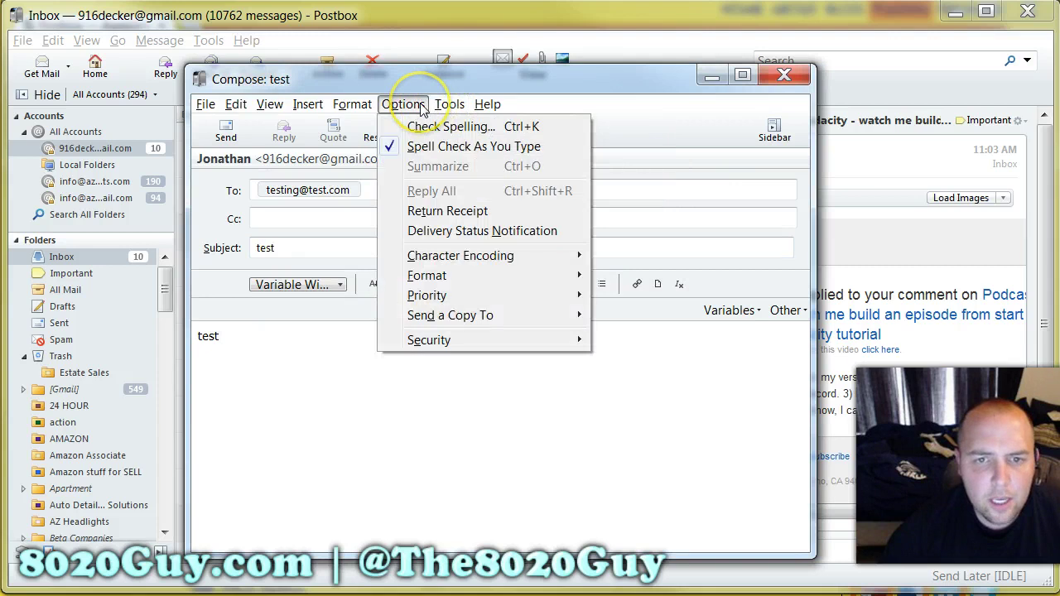
pyautogui.click(354, 105)
pyautogui.moveTo(311, 107)
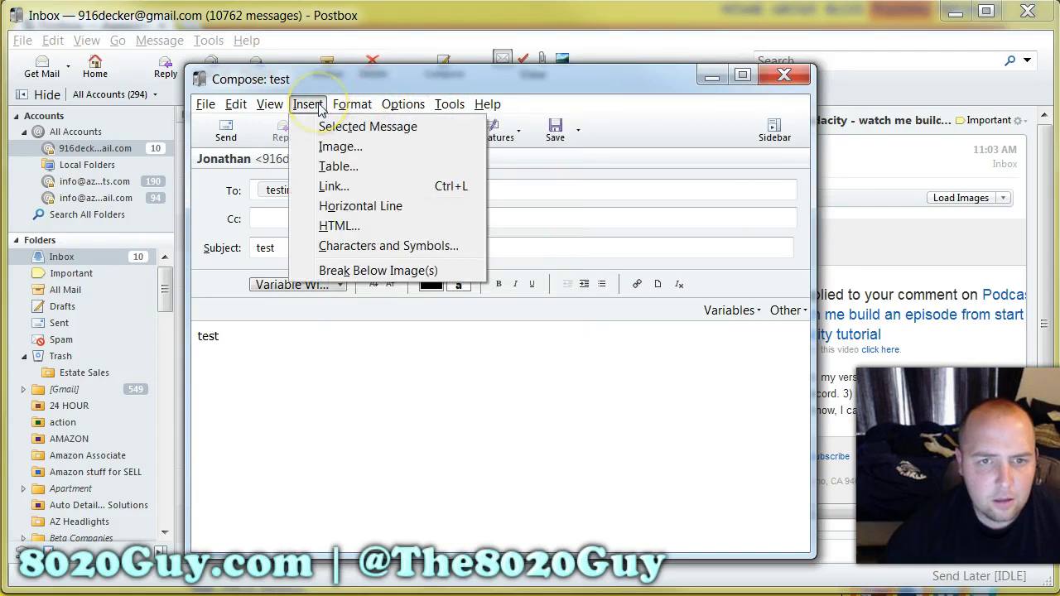
pyautogui.click(487, 104)
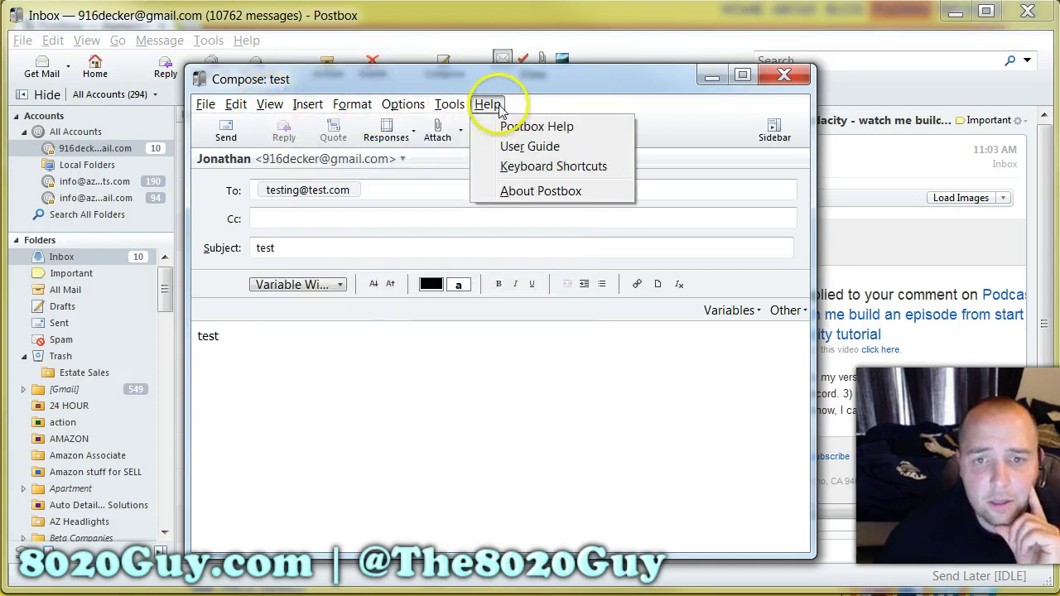
pyautogui.click(448, 106)
pyautogui.moveTo(404, 105)
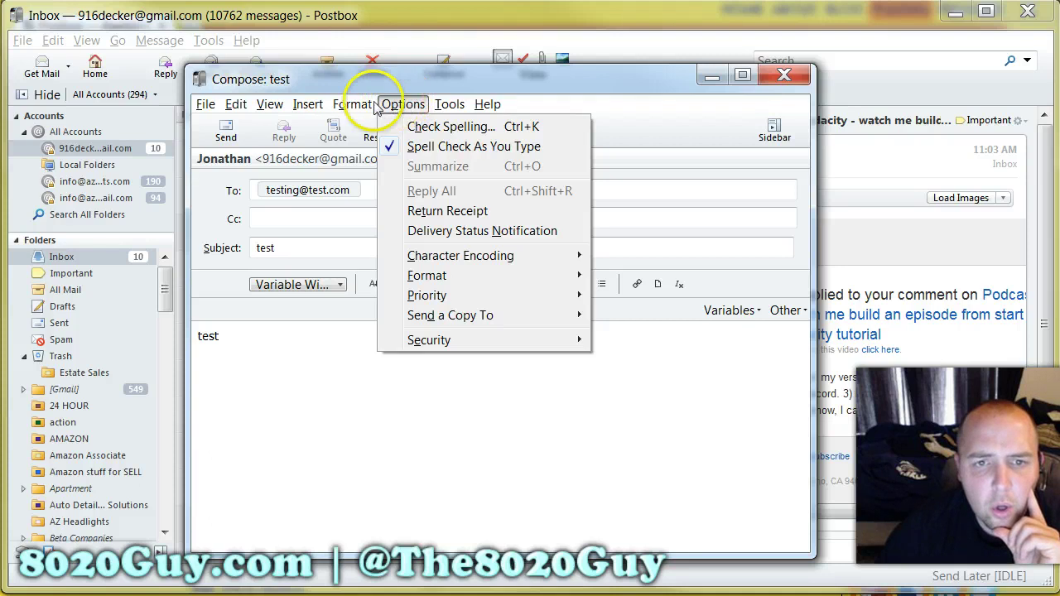
pyautogui.moveTo(351, 107)
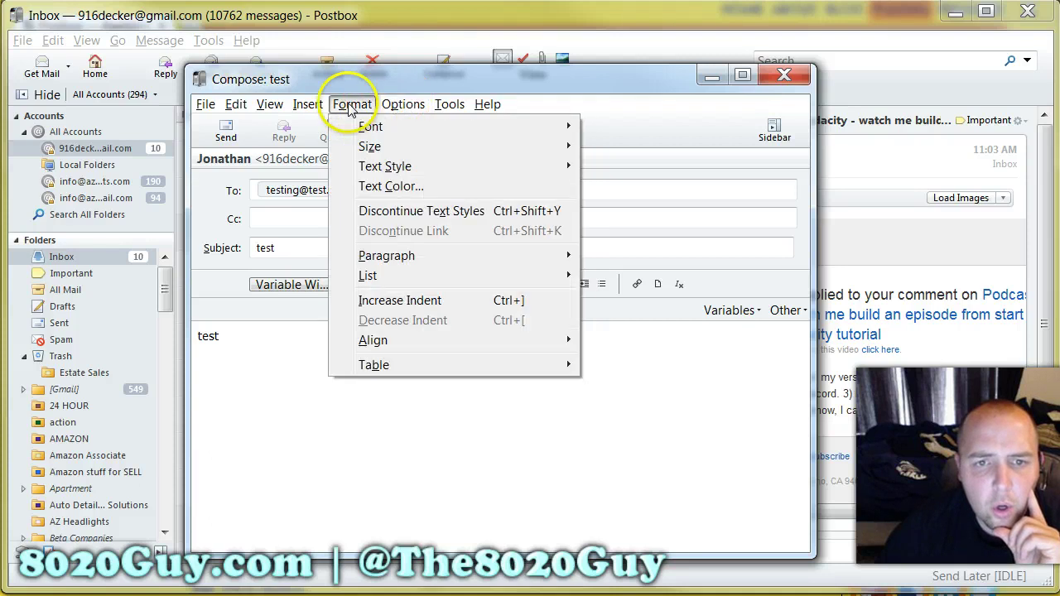
# Close the unsent test message without saving it as a draft.
pyautogui.click(784, 76)
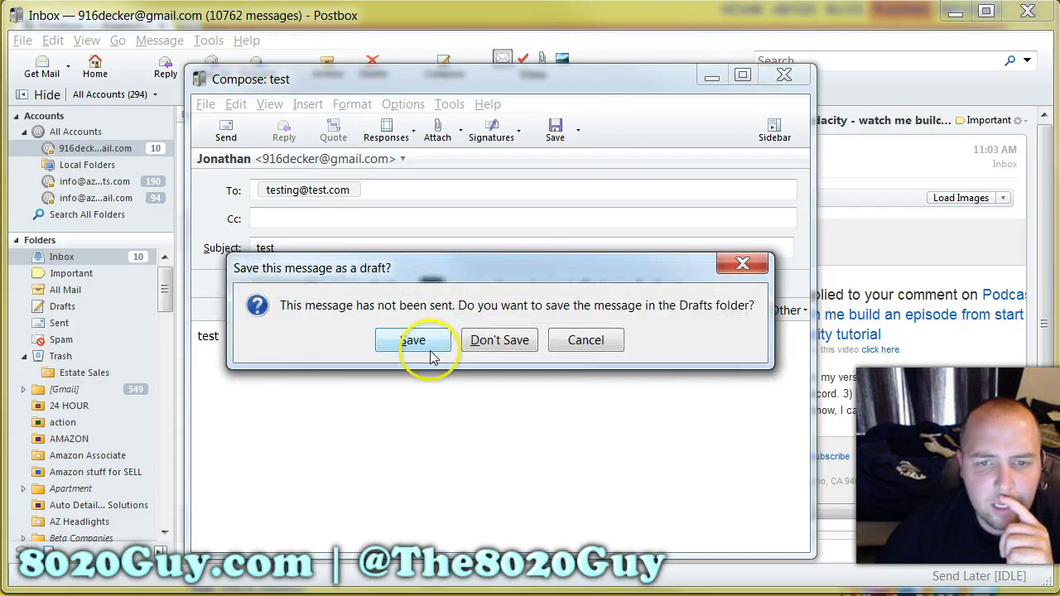
pyautogui.click(518, 341)
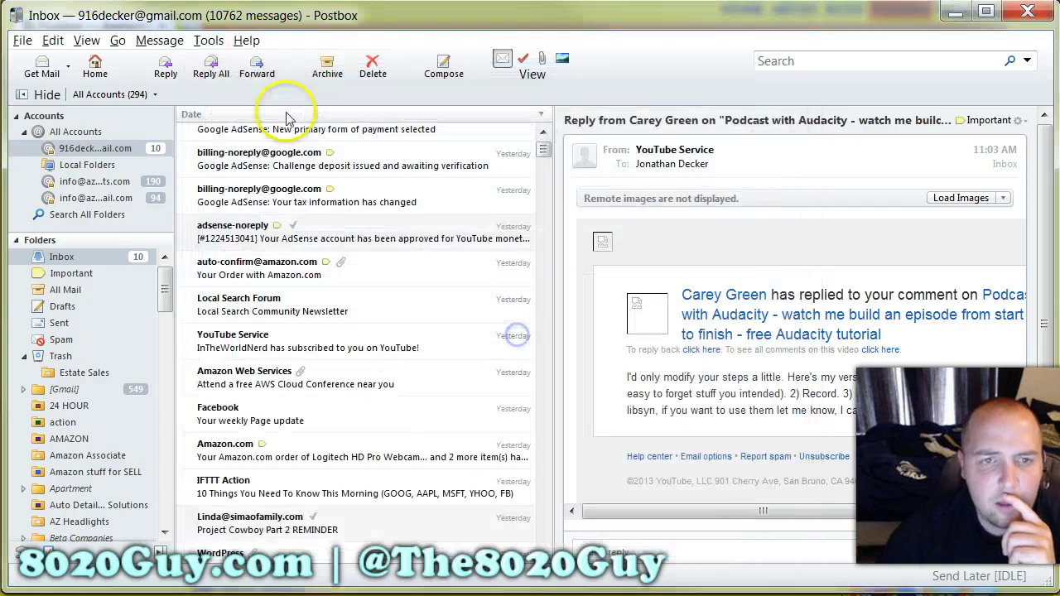
# Open the Add-ons Manager to view the installed add-ons and go to the Get Extensions web page.
pyautogui.click(209, 40)
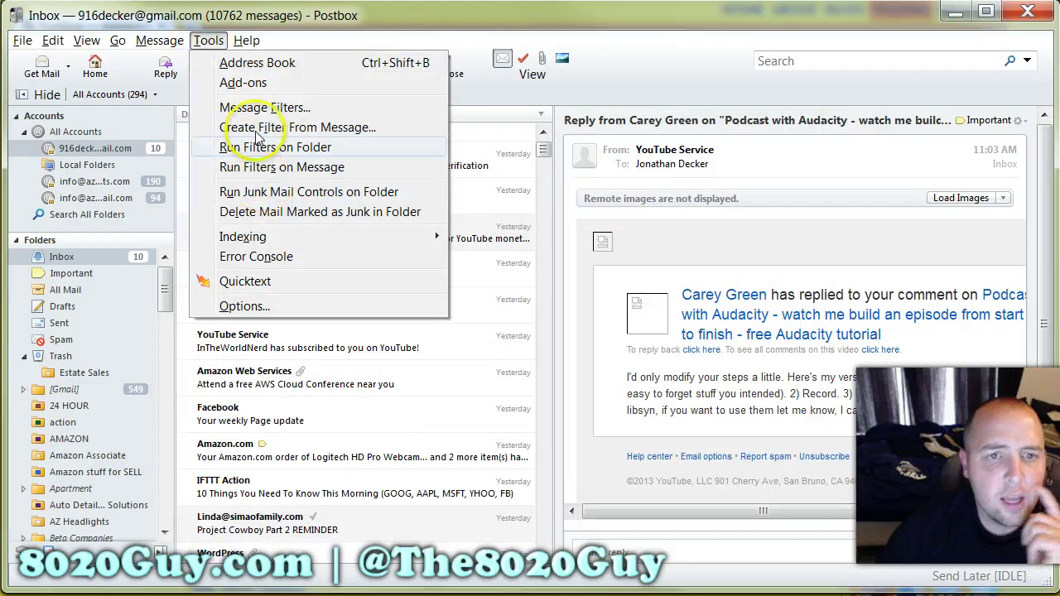
pyautogui.click(279, 83)
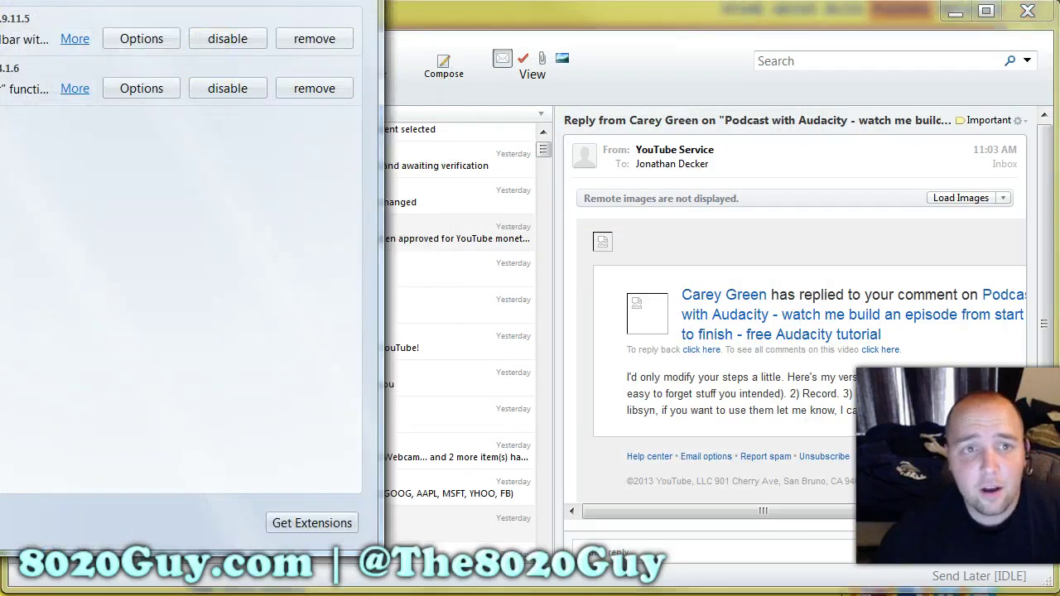
pyautogui.moveTo(543, 62); pyautogui.dragTo(546, 35)
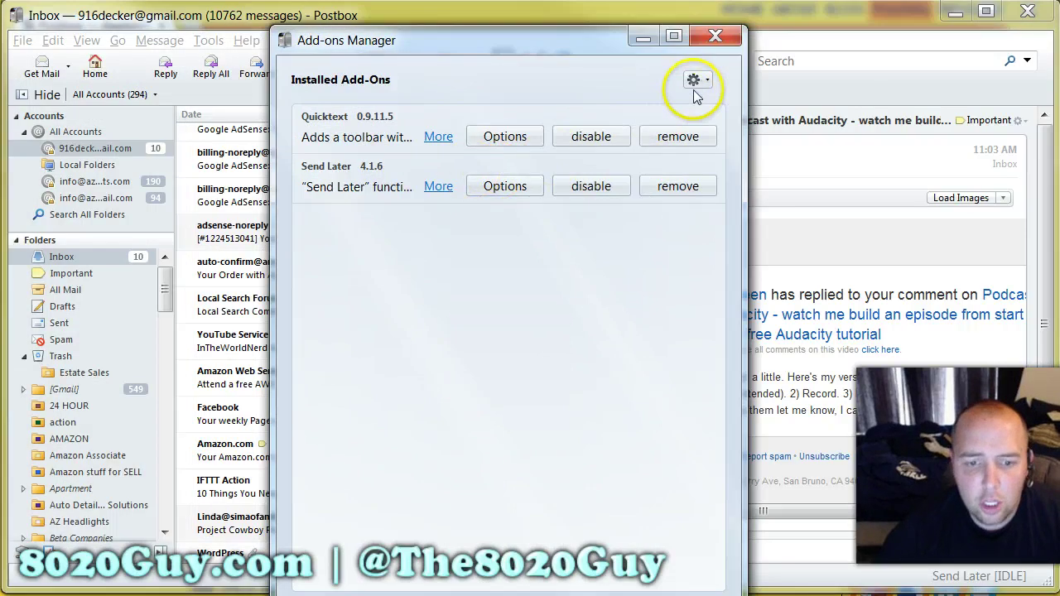
pyautogui.moveTo(545, 42); pyautogui.dragTo(514, 2)
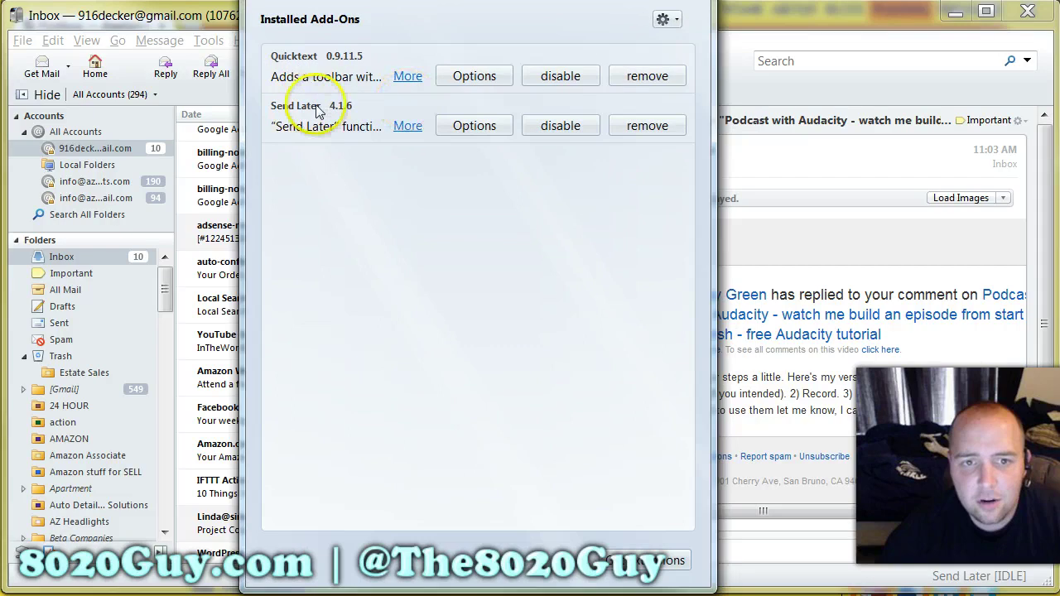
pyautogui.click(667, 561)
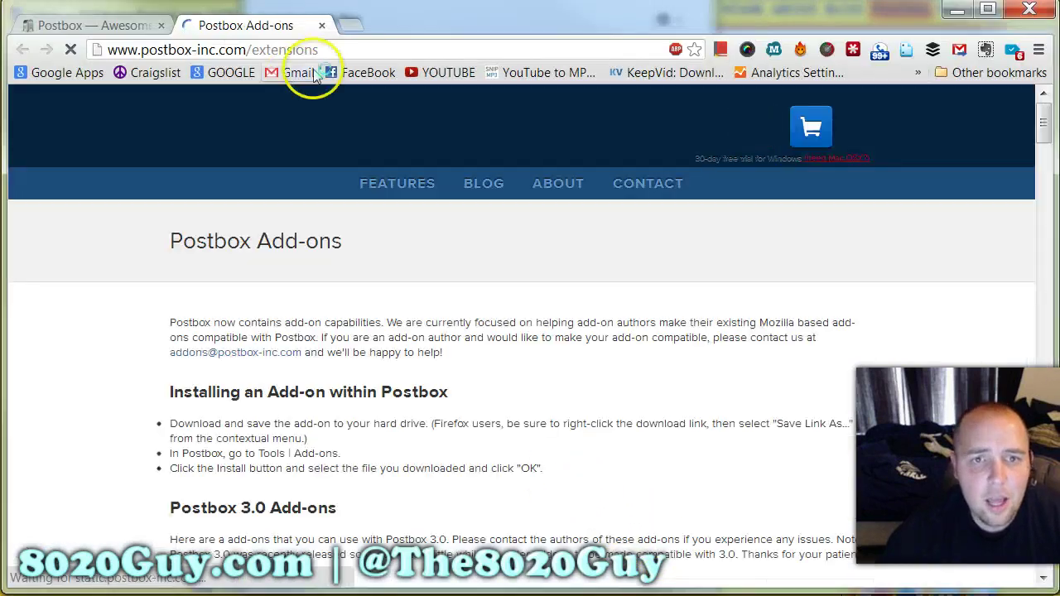
# Find Send Later 3 in the Postbox 3.0 add-ons list, view its Mozilla download page, and close that page.
pyautogui.scroll(-15, 438, 284)
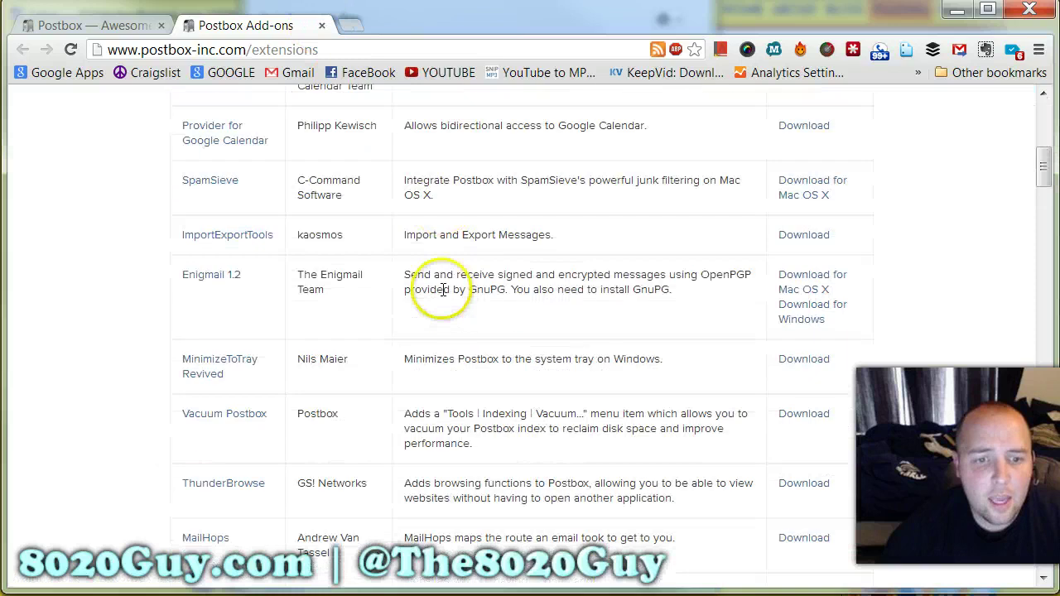
pyautogui.scroll(-3, 231, 315)
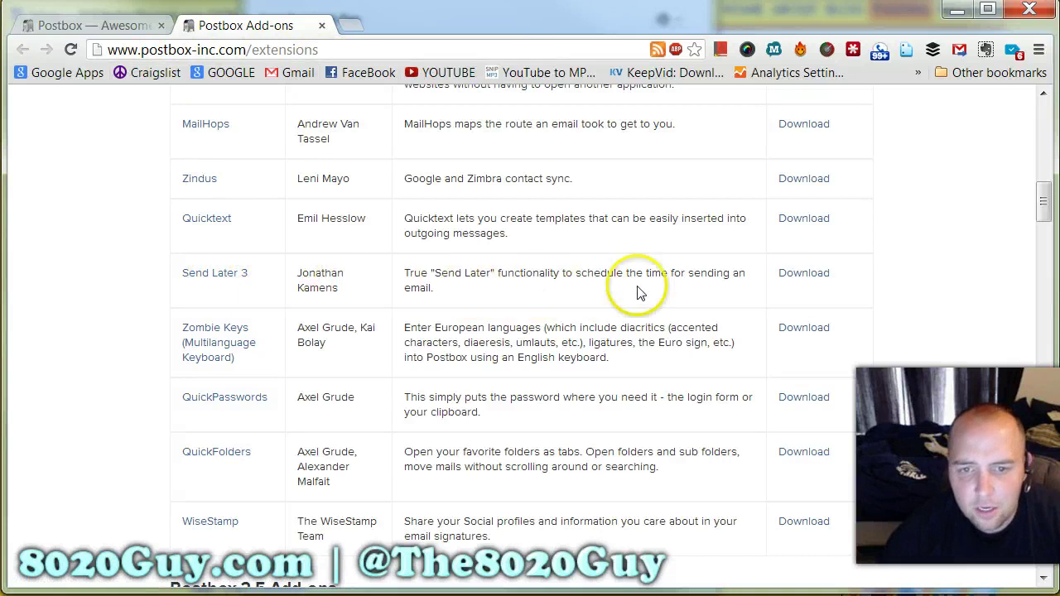
pyautogui.click(812, 278)
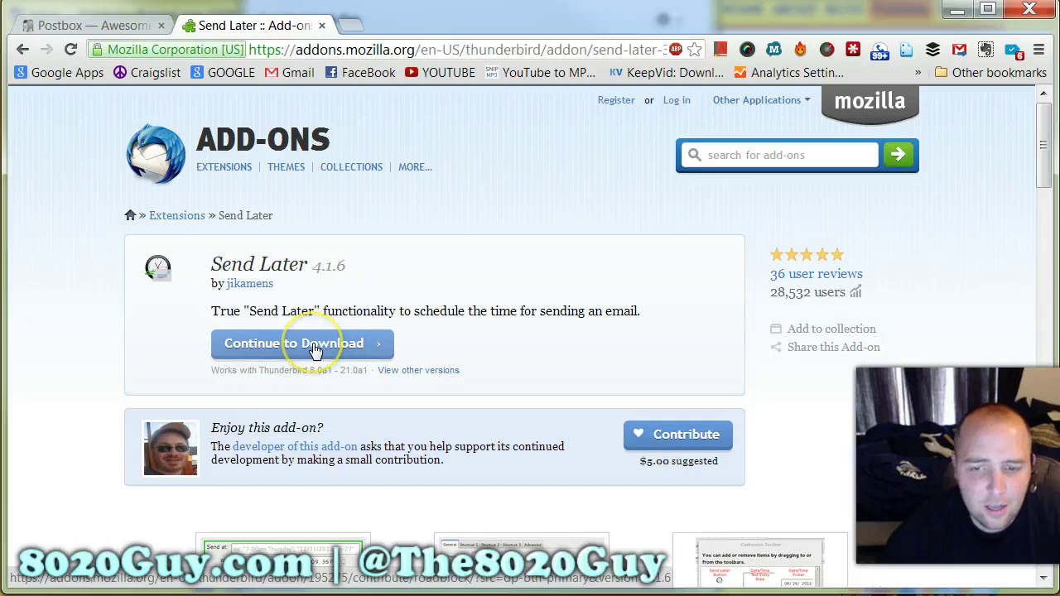
pyautogui.click(322, 25)
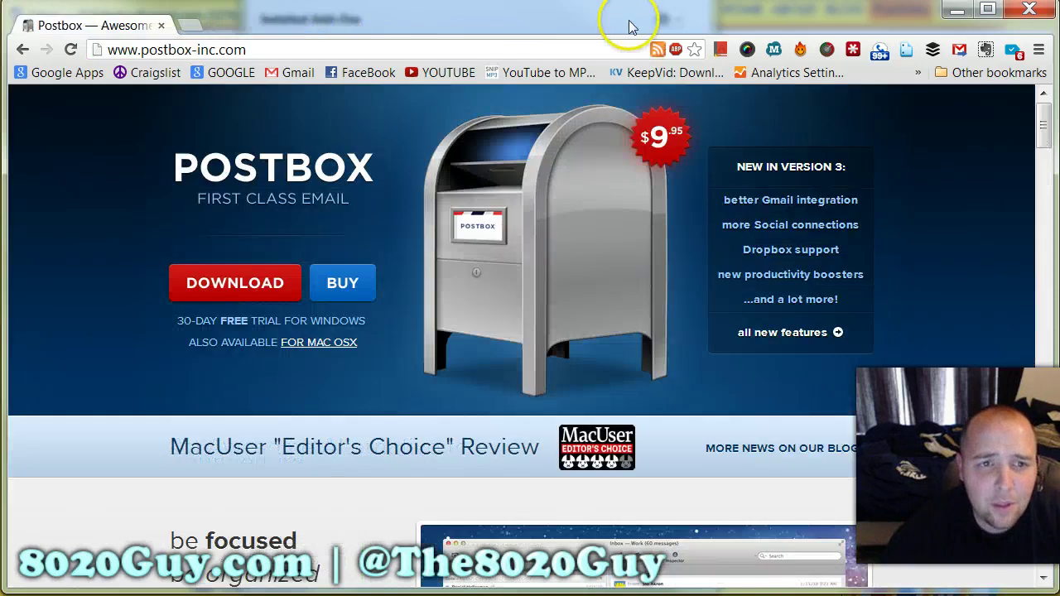